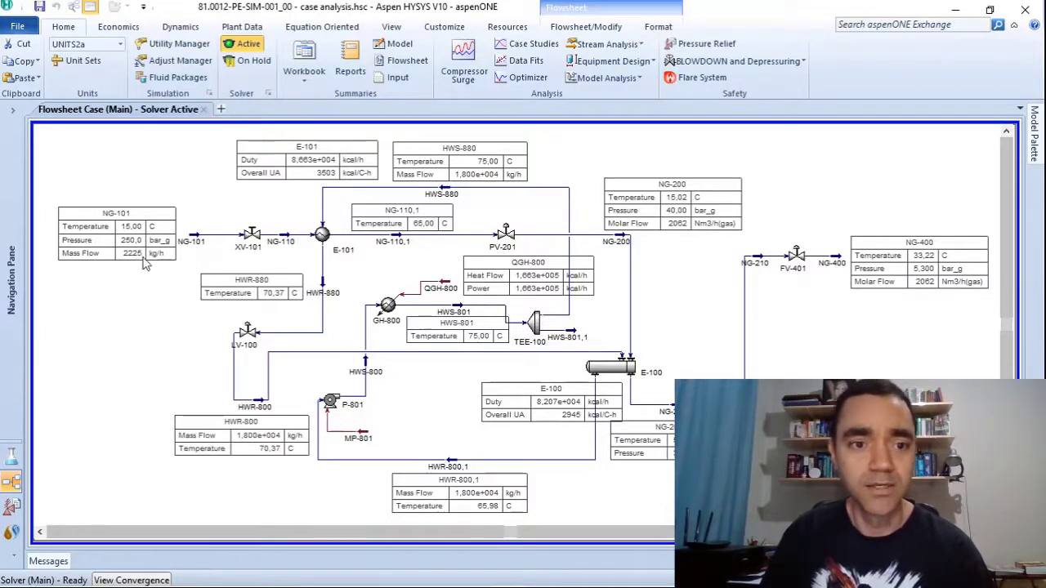
# Add a new case study to the simulation.
pyautogui.moveTo(190, 244)
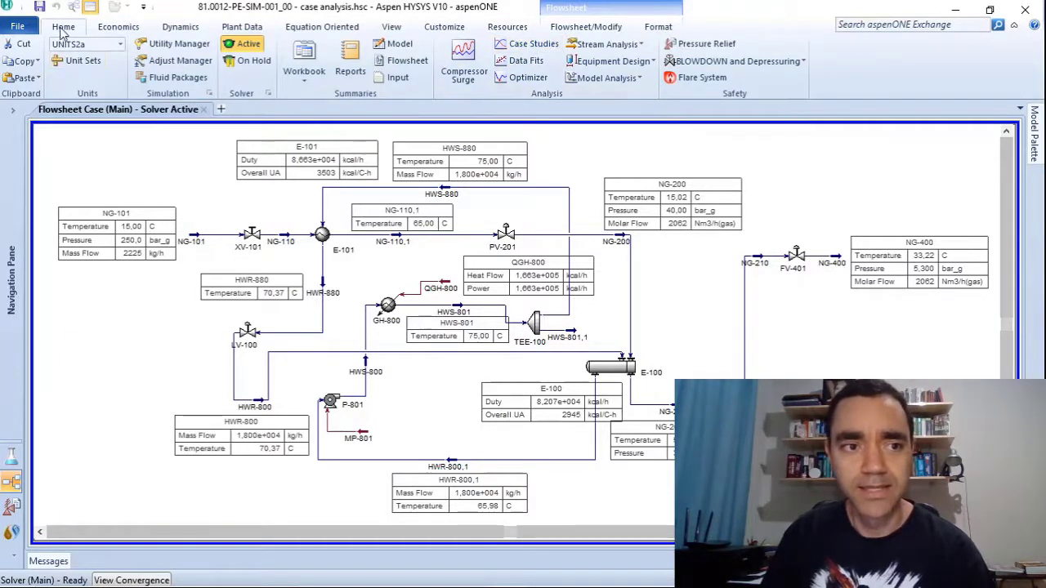
pyautogui.click(532, 45)
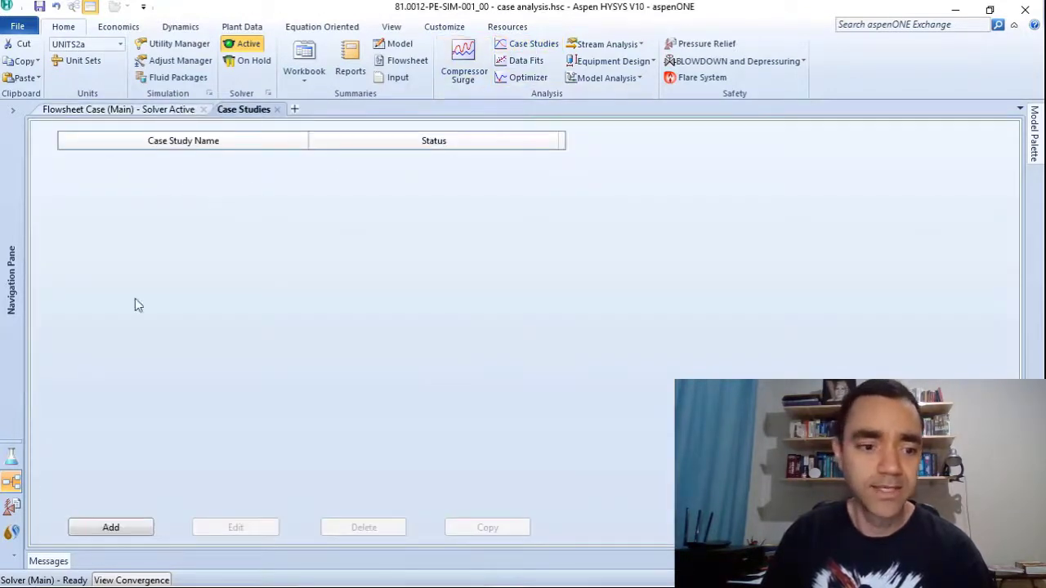
pyautogui.click(110, 527)
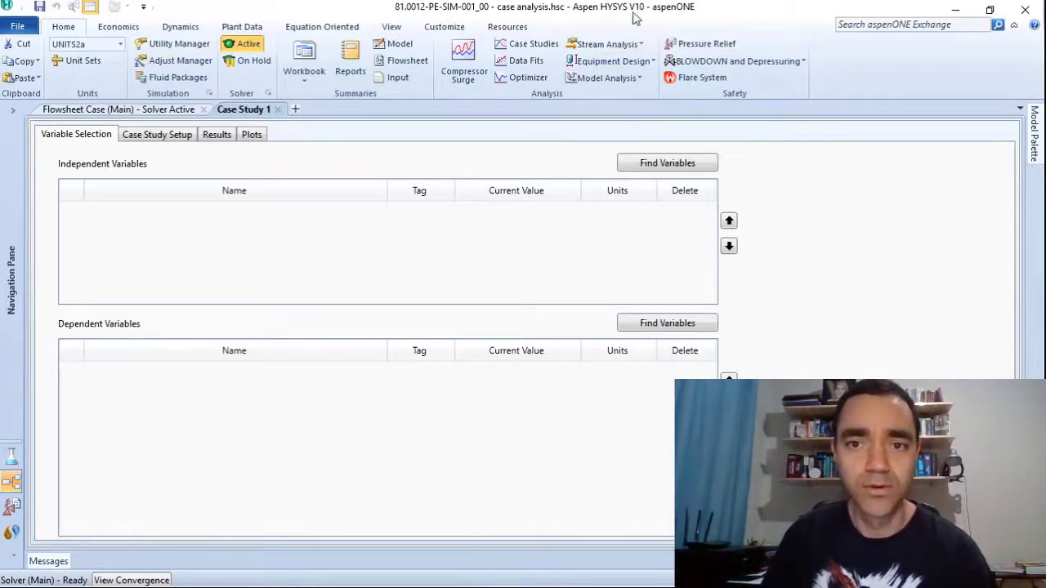
# Add the pressure of stream NG-101 as the case study's independent variable.
pyautogui.click(665, 167)
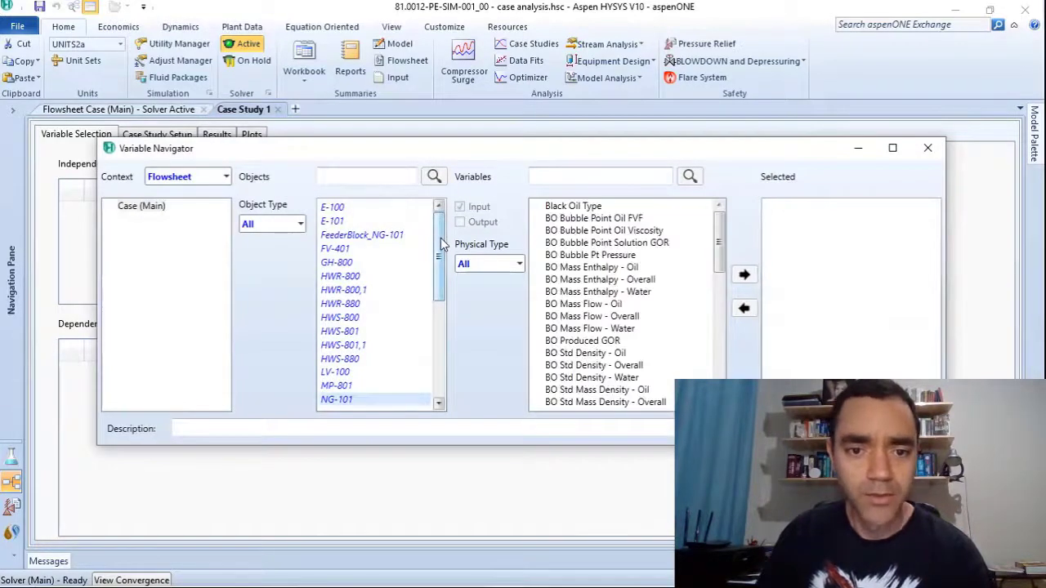
pyautogui.moveTo(439, 241); pyautogui.dragTo(440, 290)
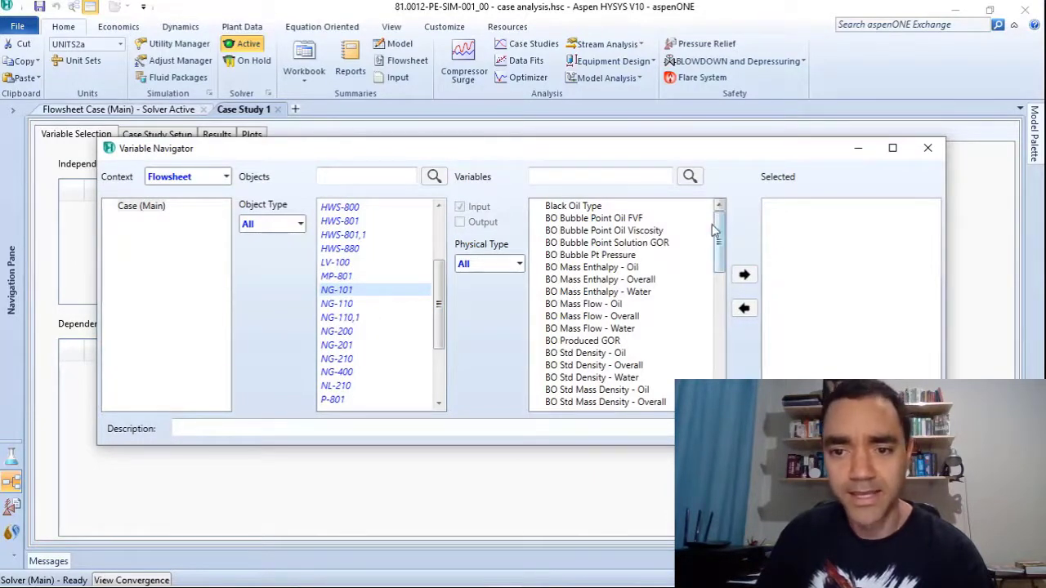
pyautogui.moveTo(721, 236); pyautogui.dragTo(723, 360)
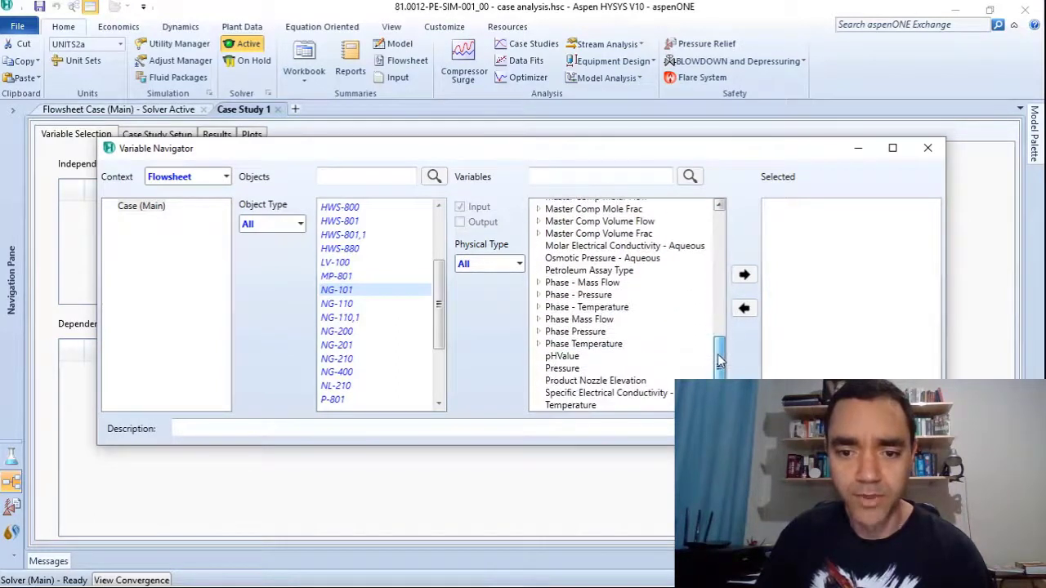
pyautogui.click(564, 368)
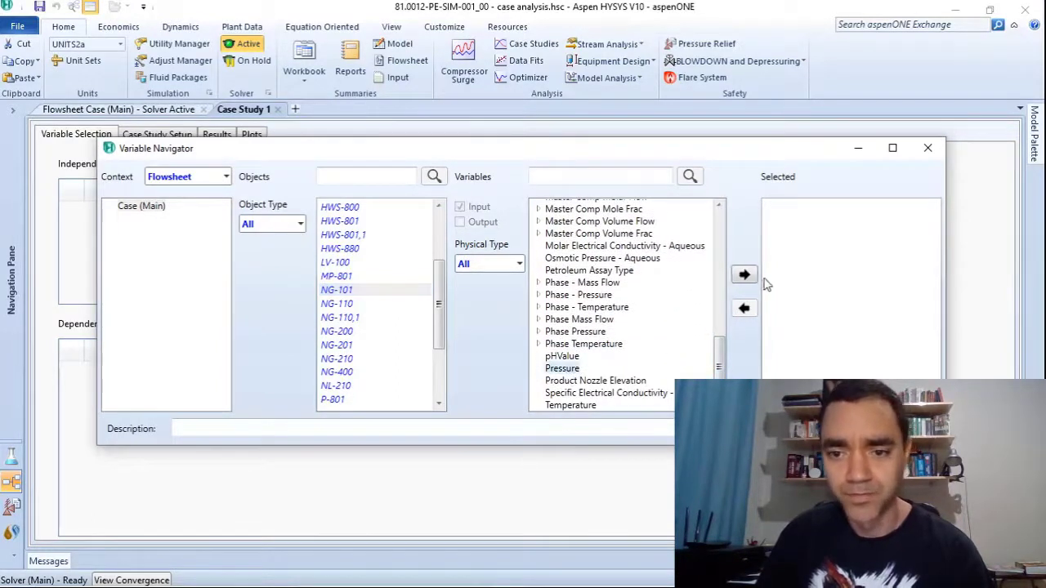
pyautogui.click(744, 276)
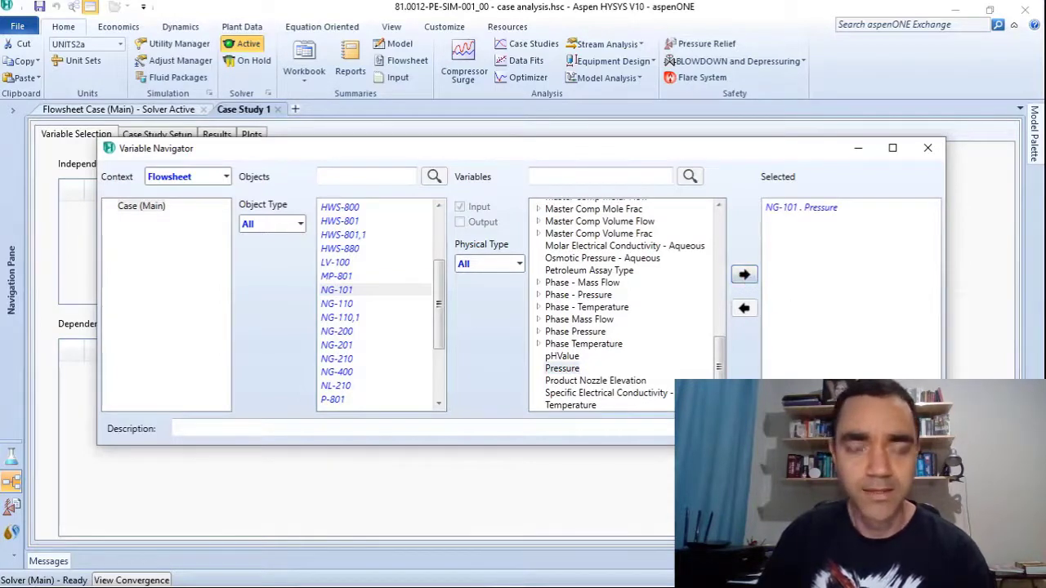
pyautogui.click(837, 429)
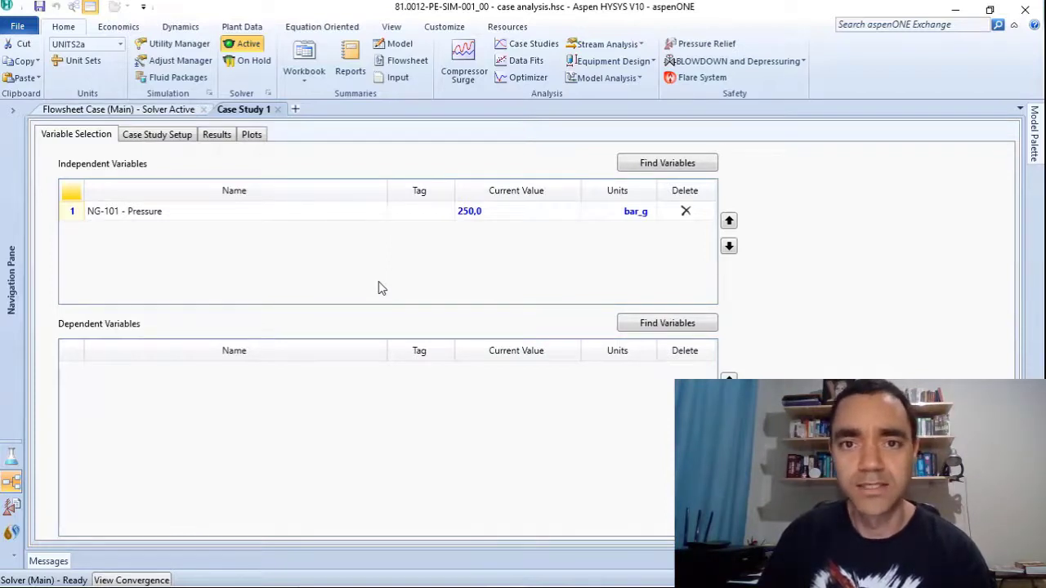
# Add the Overall UA of heat exchanger E-101 as the case study's dependent variable.
pyautogui.click(671, 328)
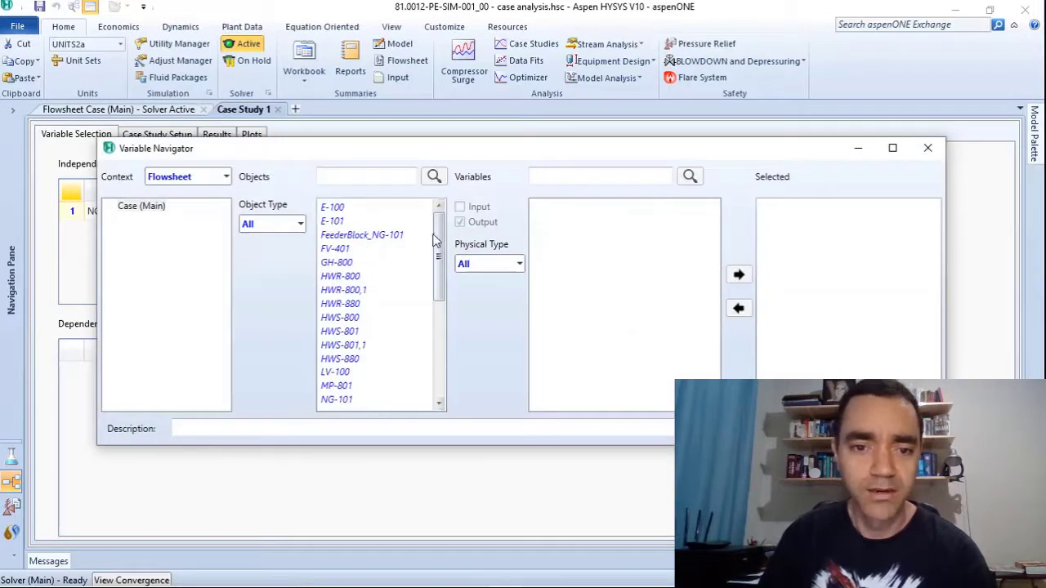
pyautogui.click(331, 224)
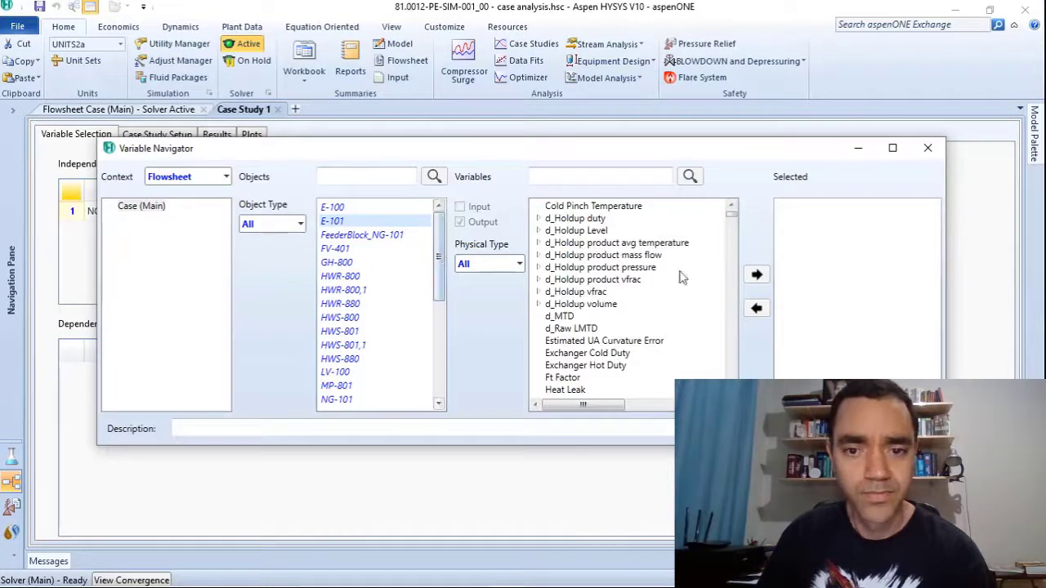
pyautogui.scroll(-2, 730, 222)
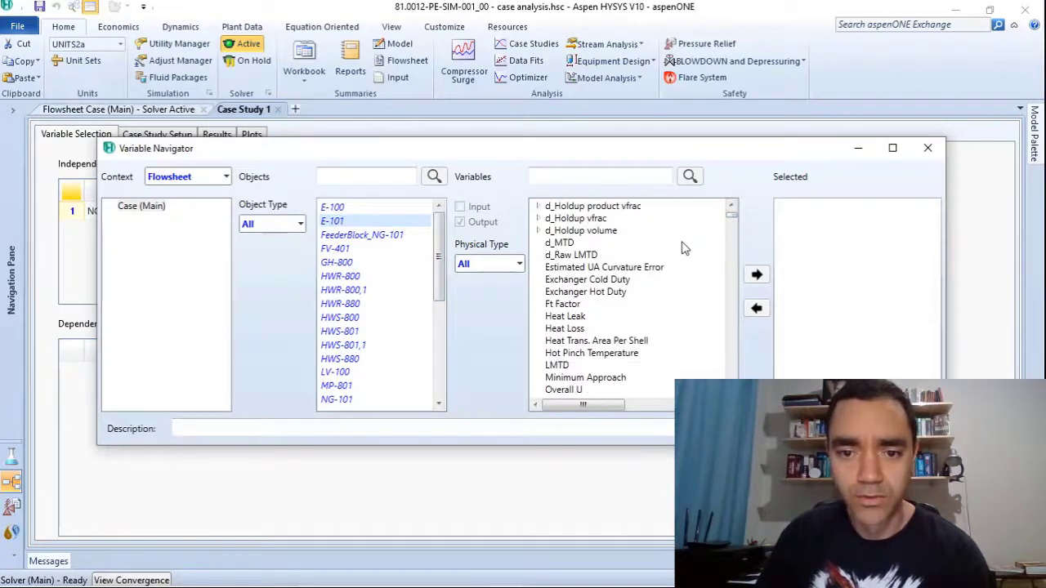
pyautogui.scroll(-1, 692, 243)
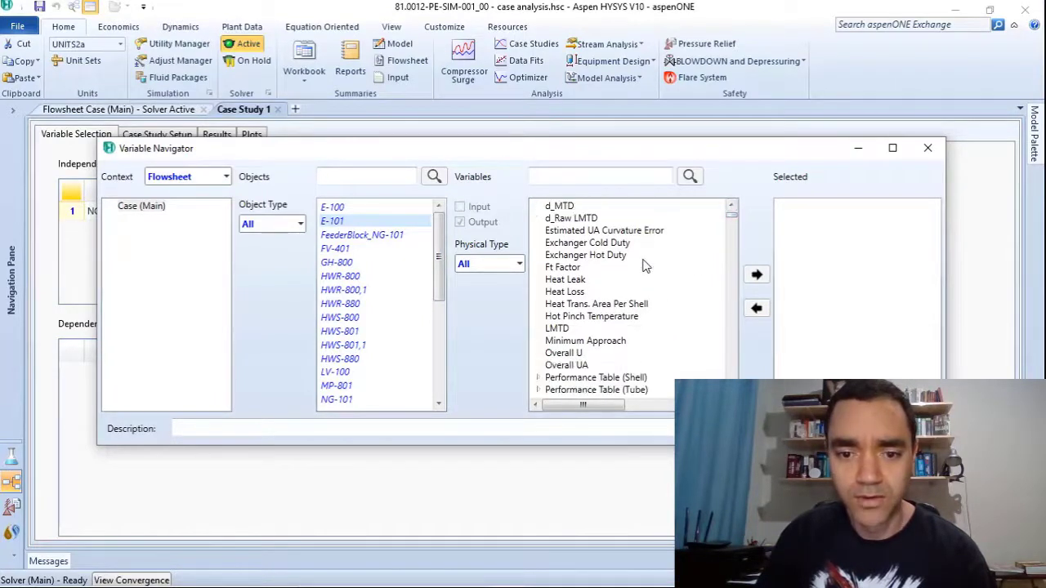
pyautogui.click(582, 365)
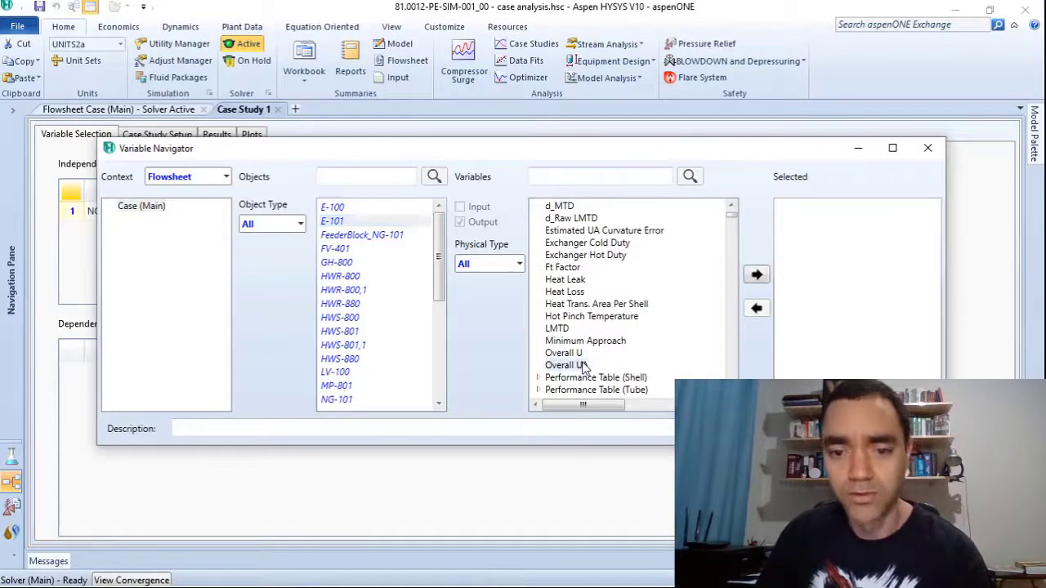
pyautogui.click(757, 277)
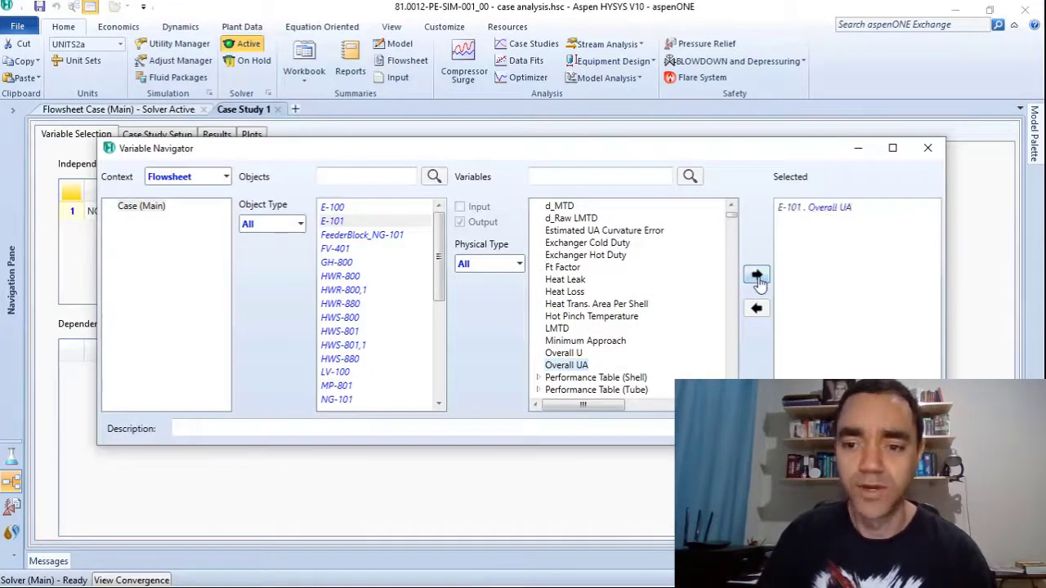
pyautogui.click(900, 428)
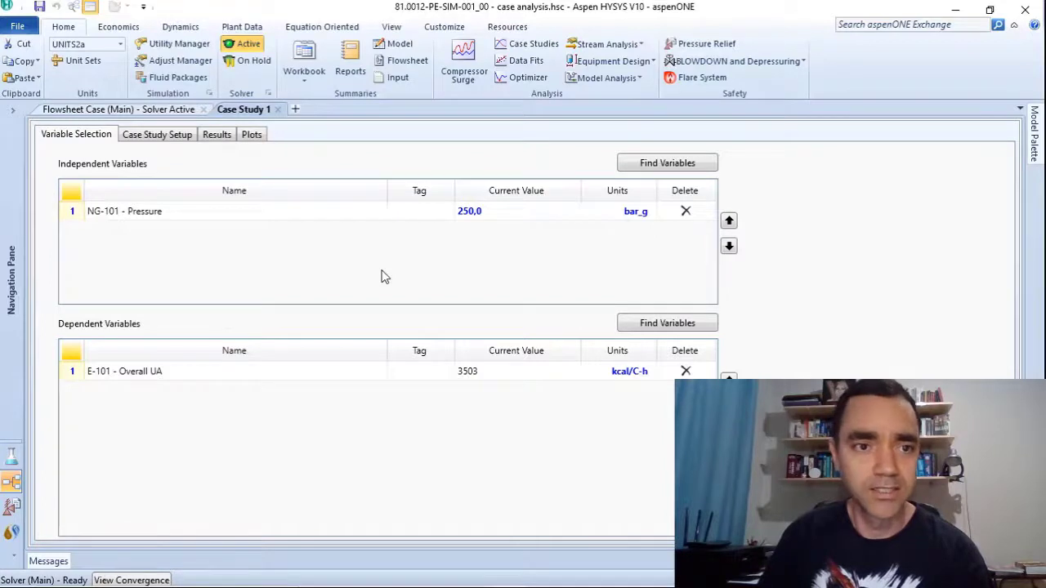
# Set the NG-101 pressure range to start at 250 bar_g and end at 45 bar_g with a step size of 5 bar_g.
pyautogui.click(139, 137)
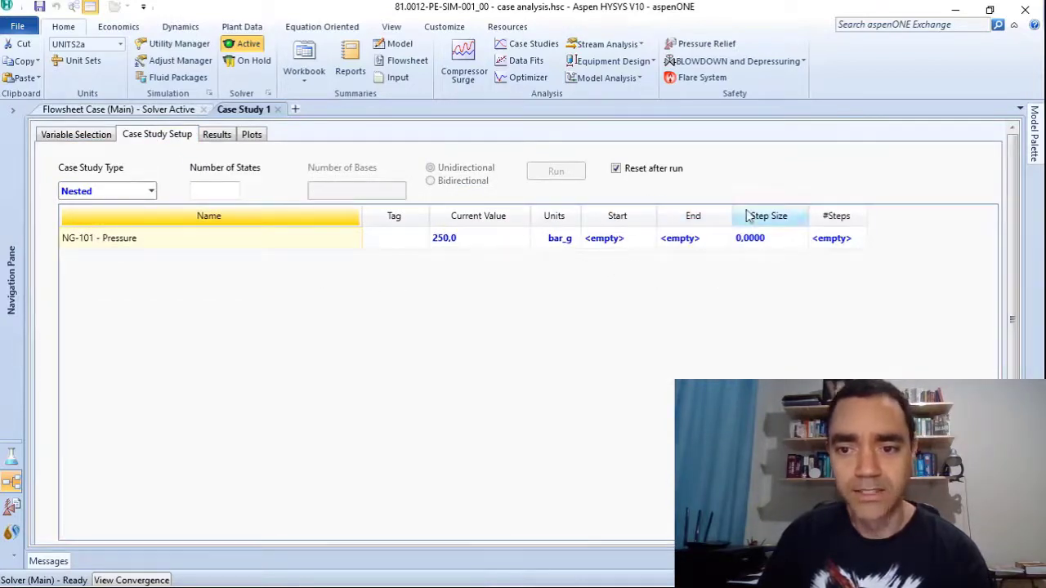
pyautogui.click(615, 240)
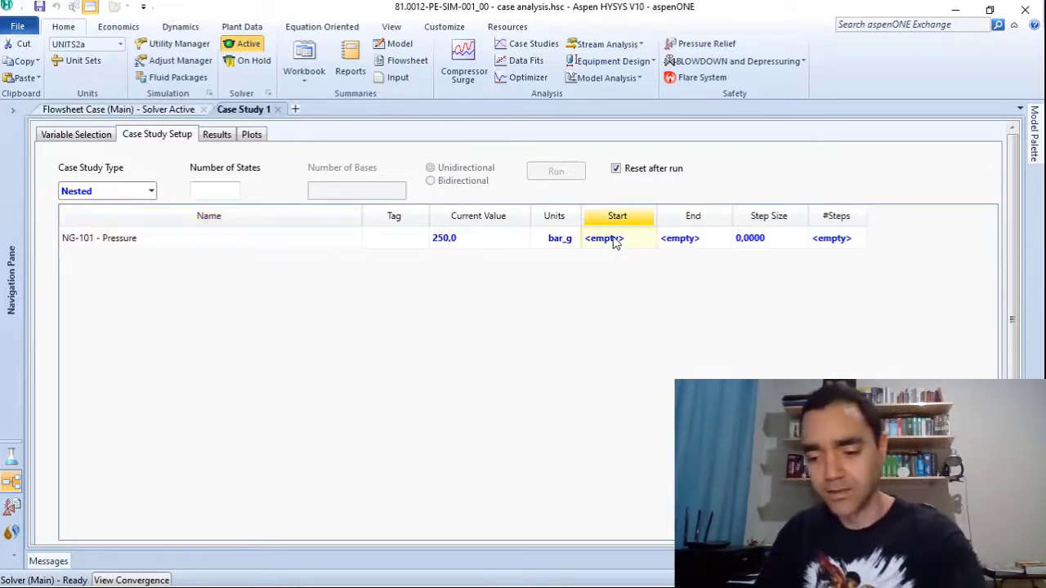
pyautogui.write('250')
pyautogui.press('Return')
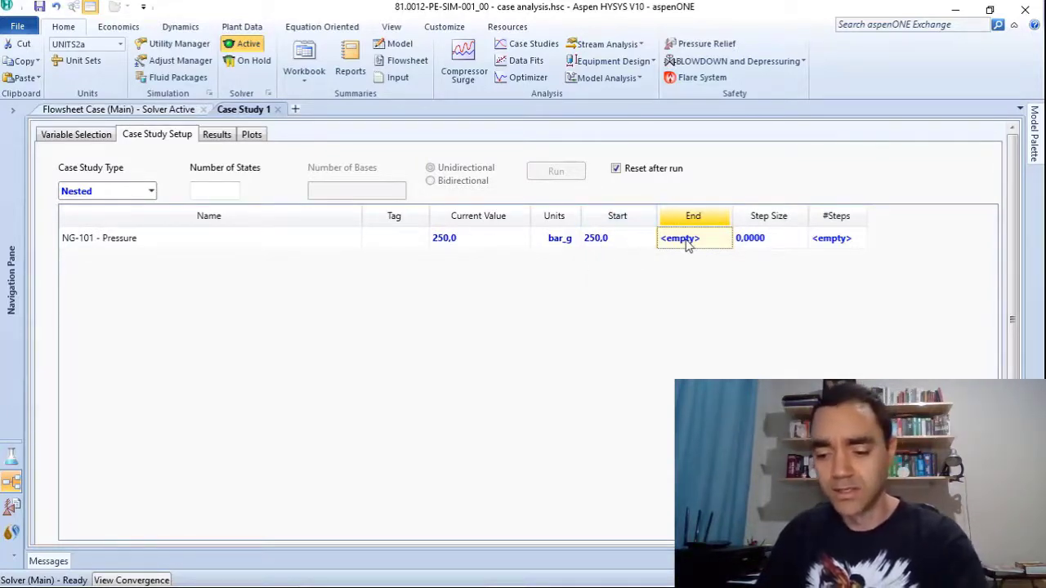
pyautogui.write('45')
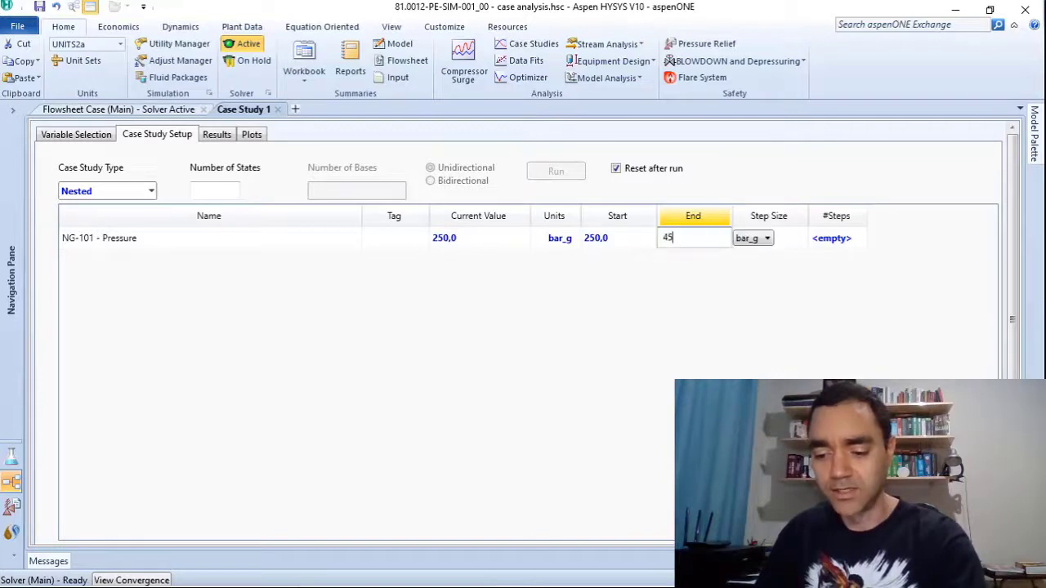
pyautogui.press('Return')
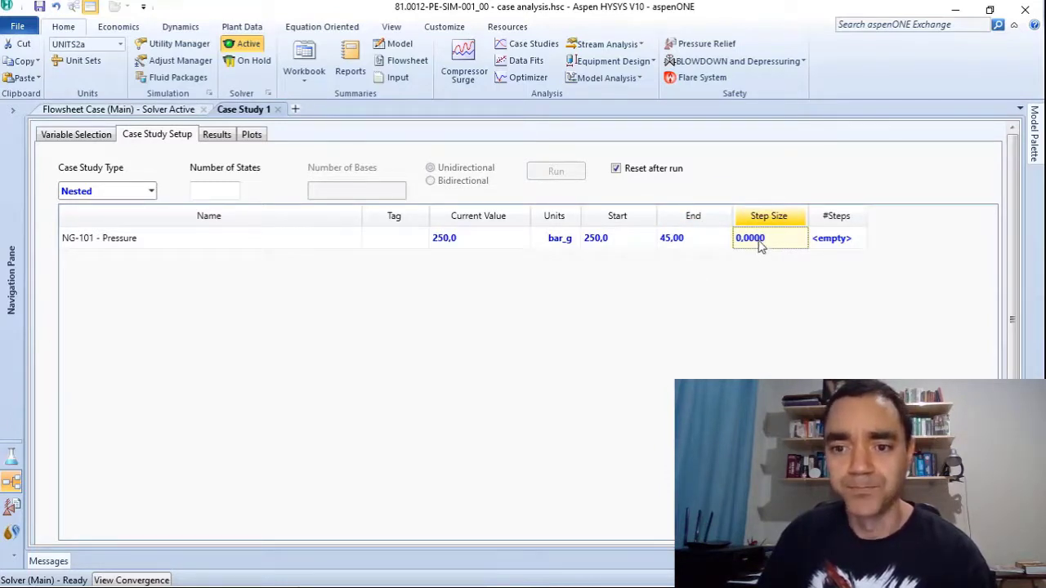
pyautogui.write('5')
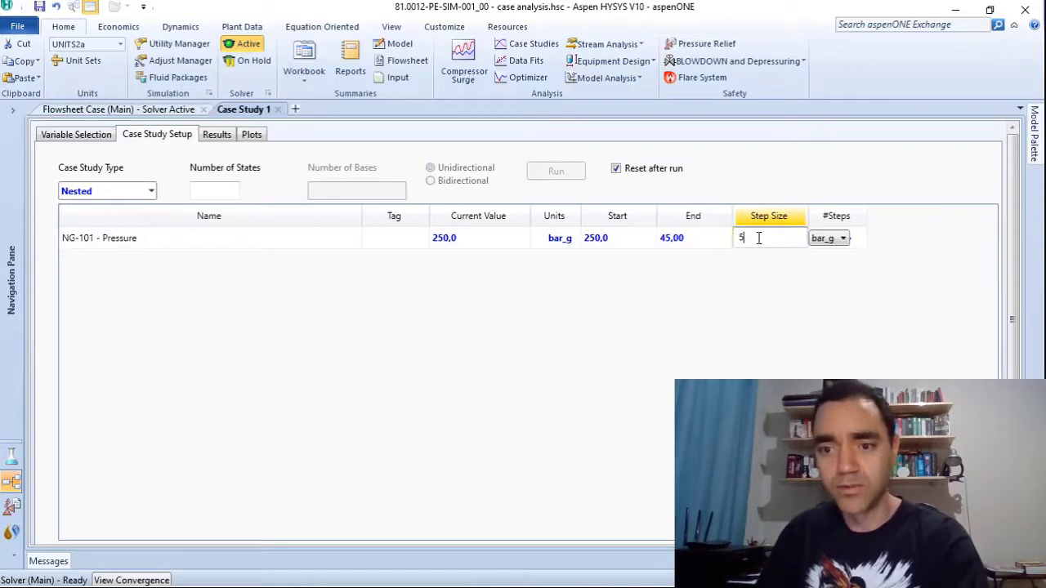
pyautogui.press('Return')
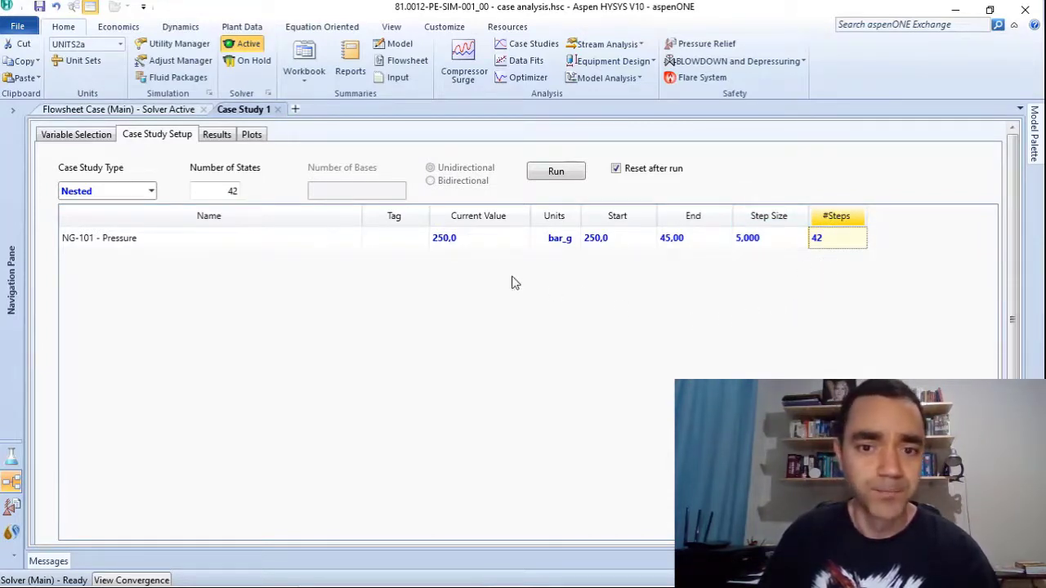
# Run the nested case study over the defined NG-101 pressure range.
pyautogui.click(554, 173)
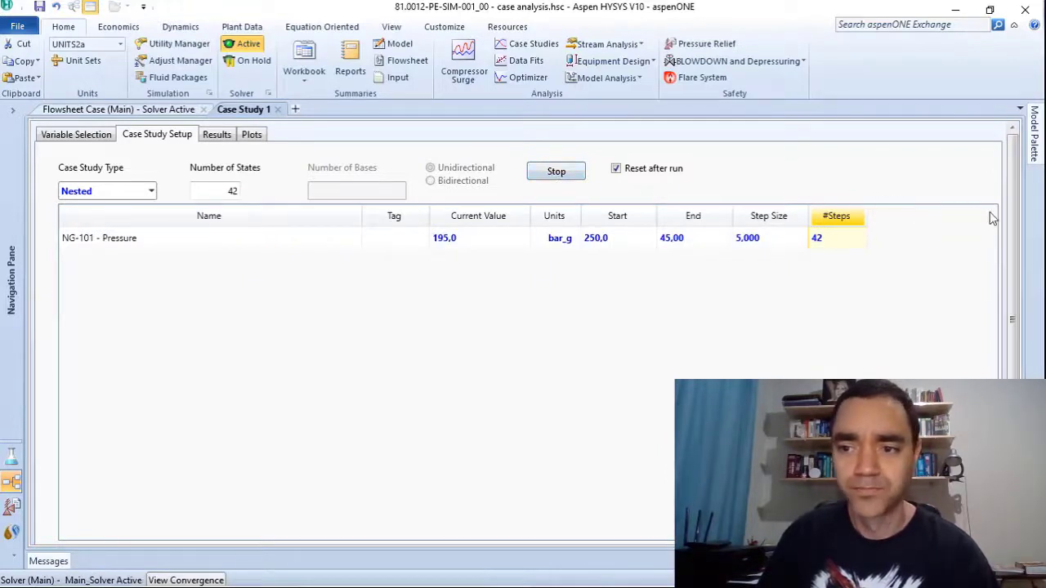
pyautogui.scroll(-2, 1014, 313)
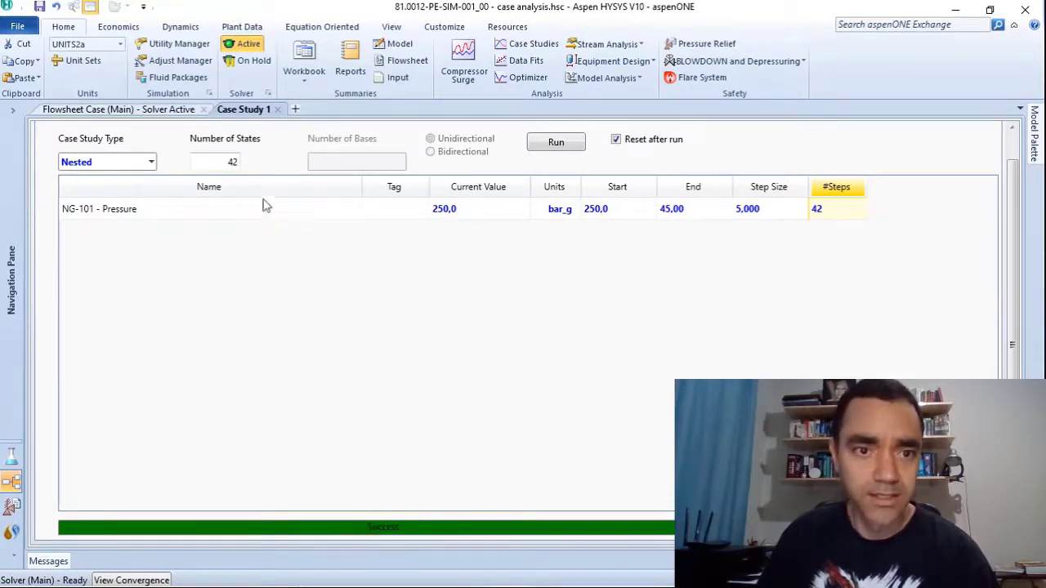
pyautogui.scroll(2, 1018, 143)
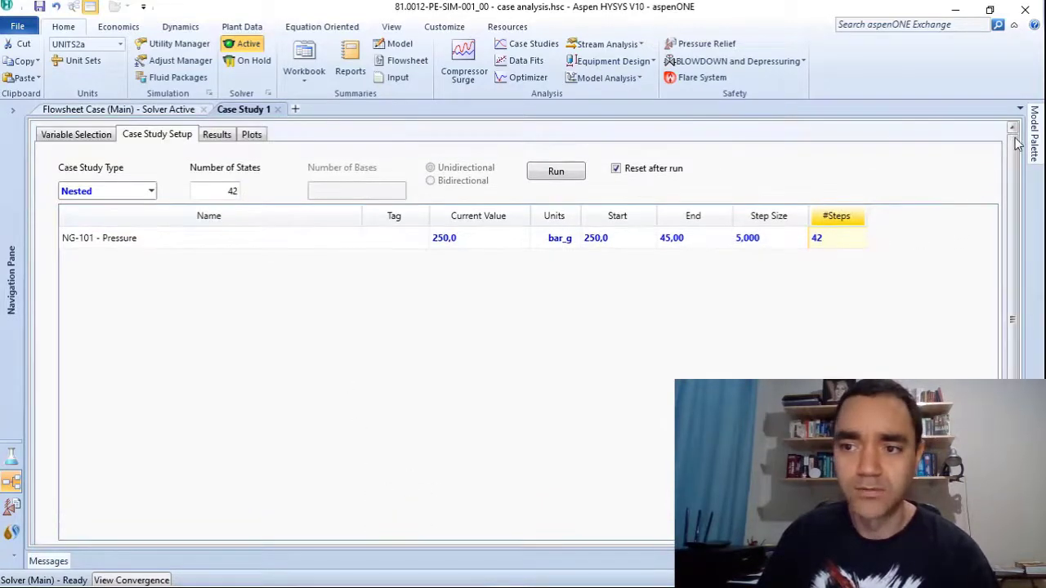
# Examine the case study's results table and the plot of E-101 Overall UA against NG-101 pressure, especially around the curve's peak.
pyautogui.click(217, 136)
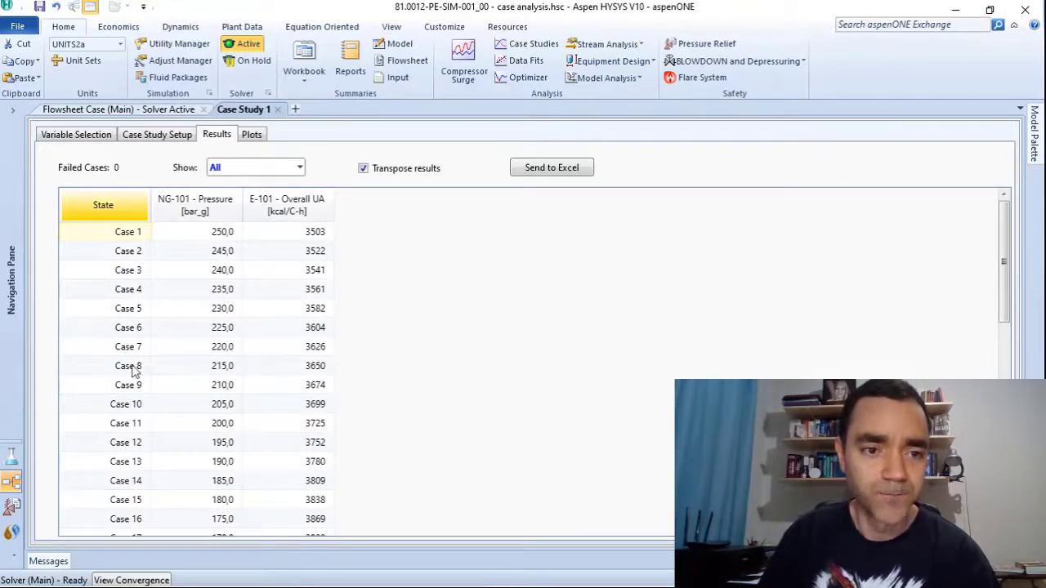
pyautogui.click(254, 136)
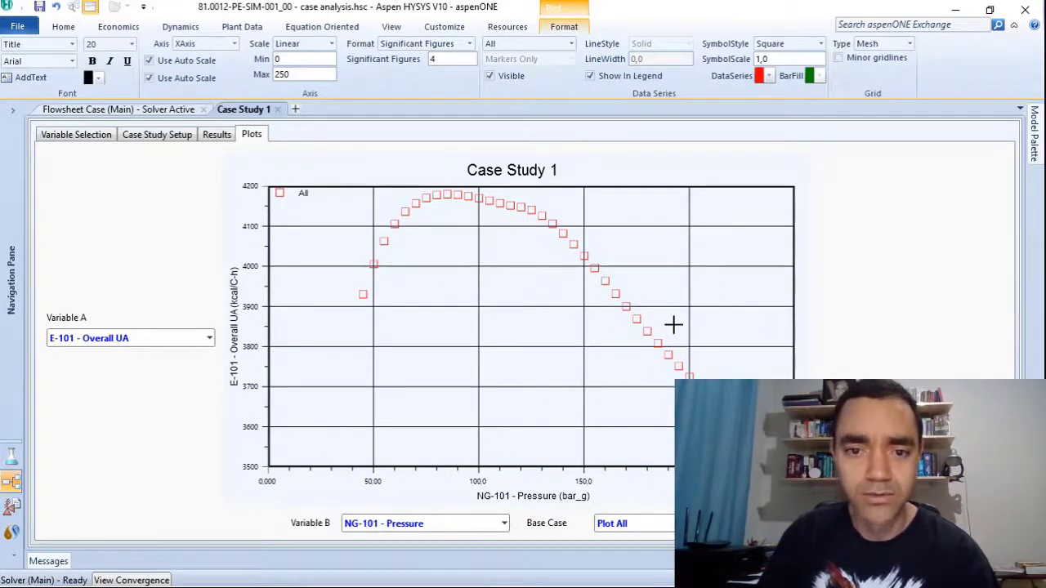
pyautogui.moveTo(419, 200)
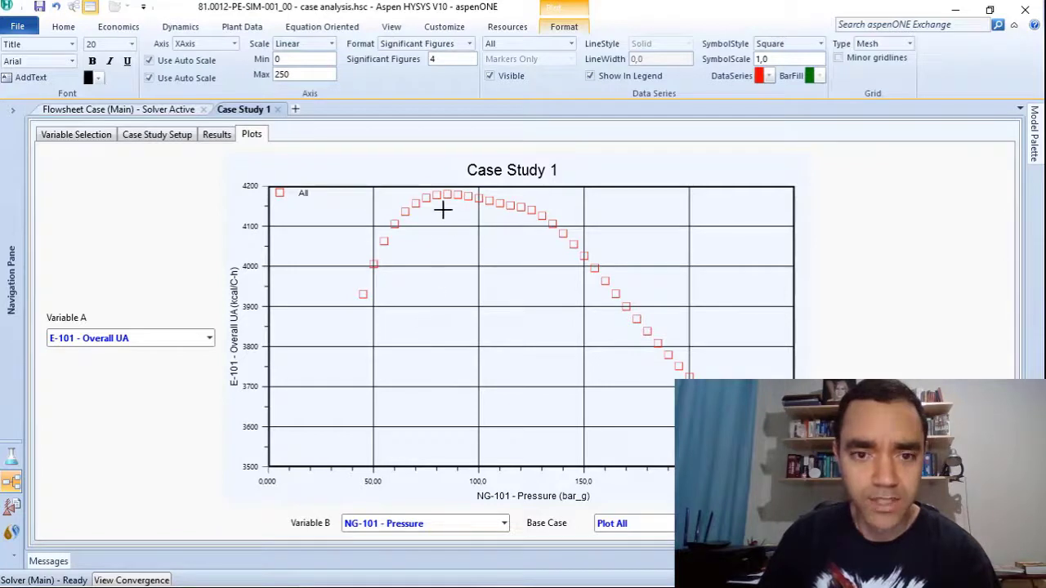
pyautogui.moveTo(447, 196)
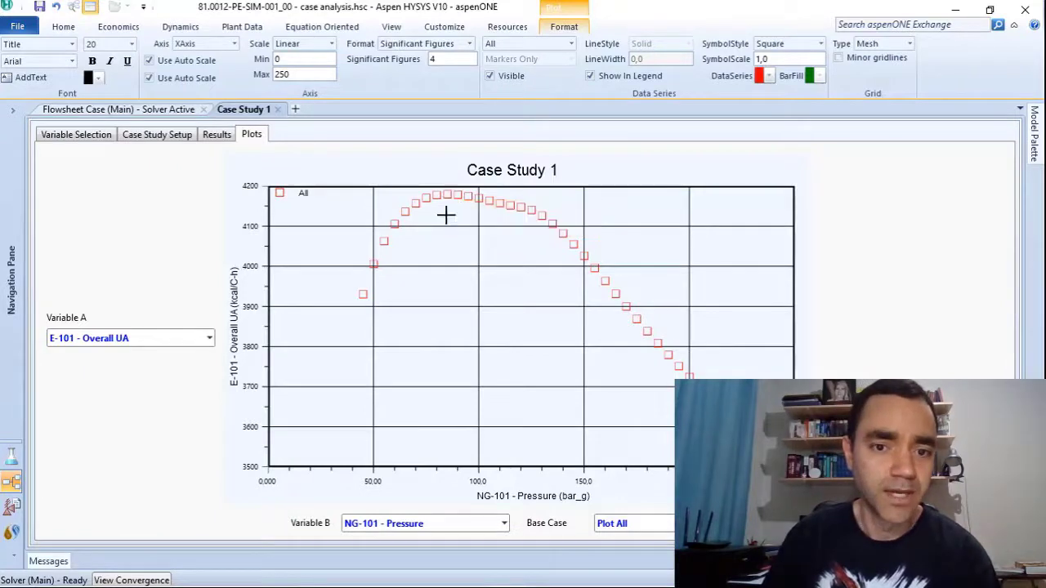
# Return to the main flowsheet and set the pressure of stream NG-101 to 80 bar_g.
pyautogui.click(115, 109)
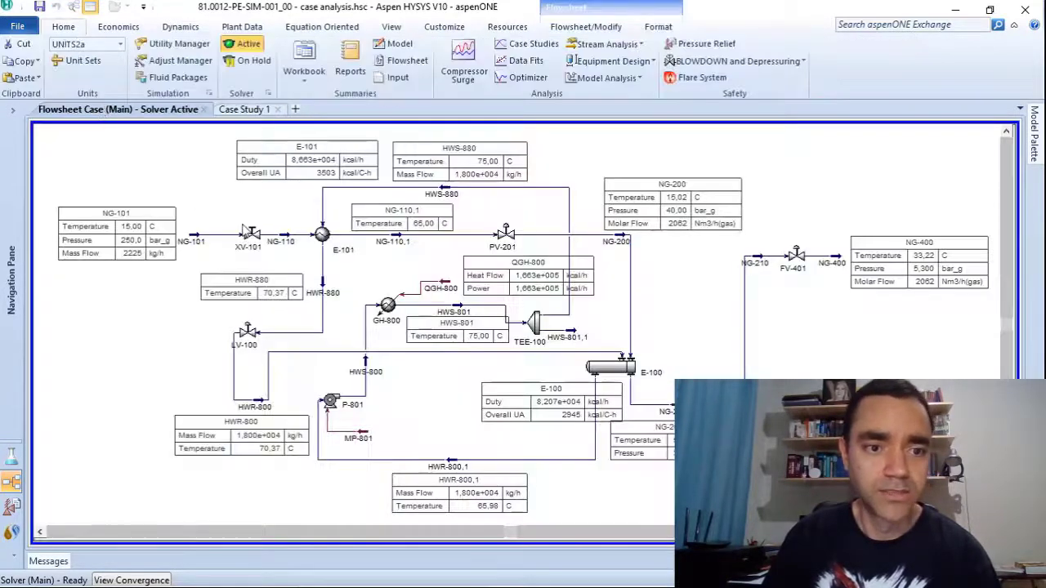
pyautogui.click(287, 239)
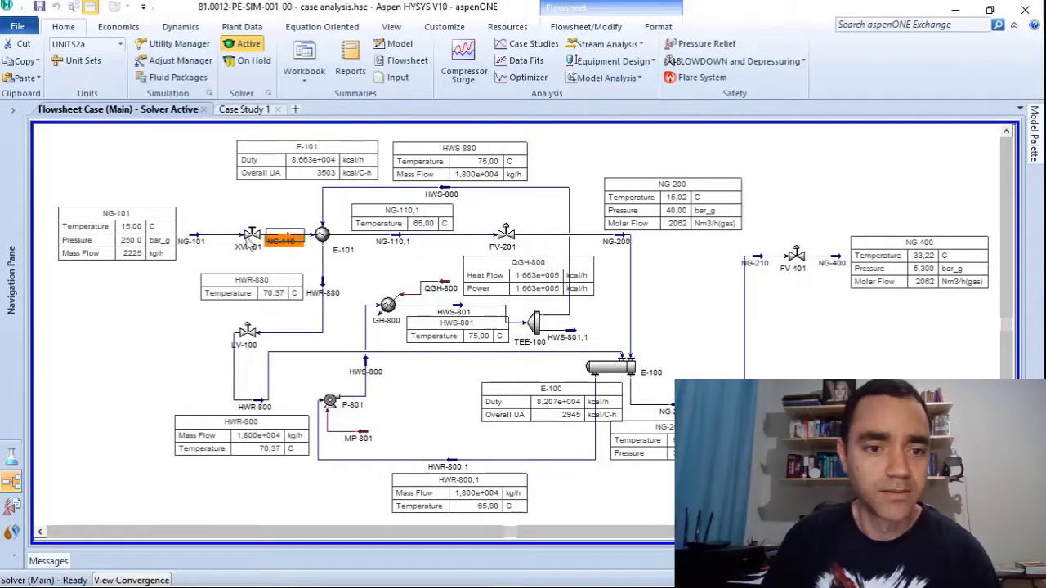
pyautogui.click(196, 239)
pyautogui.doubleClick(197, 239)
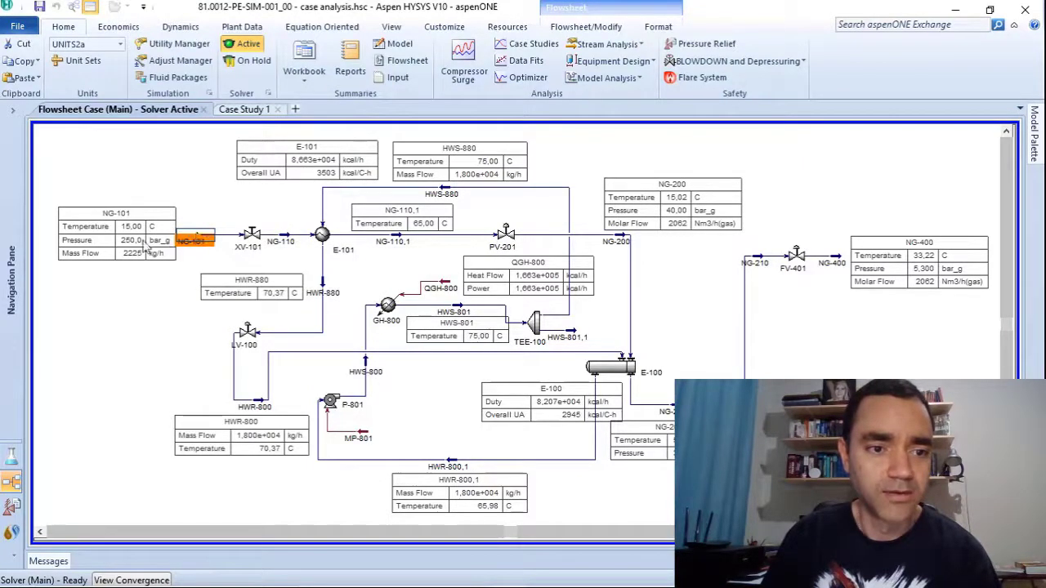
pyautogui.click(415, 249)
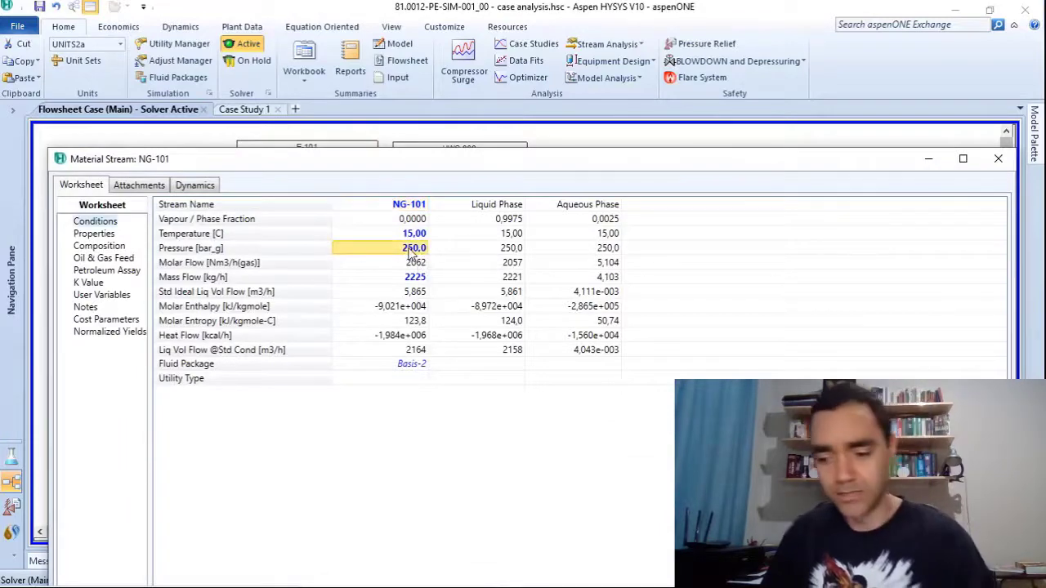
pyautogui.write('80')
pyautogui.press('Return')
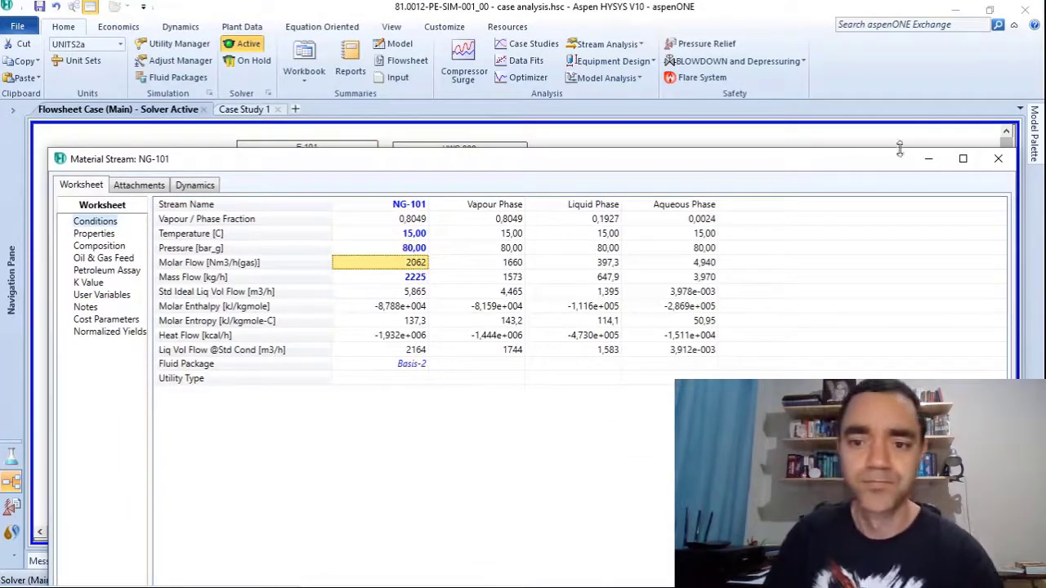
pyautogui.click(997, 161)
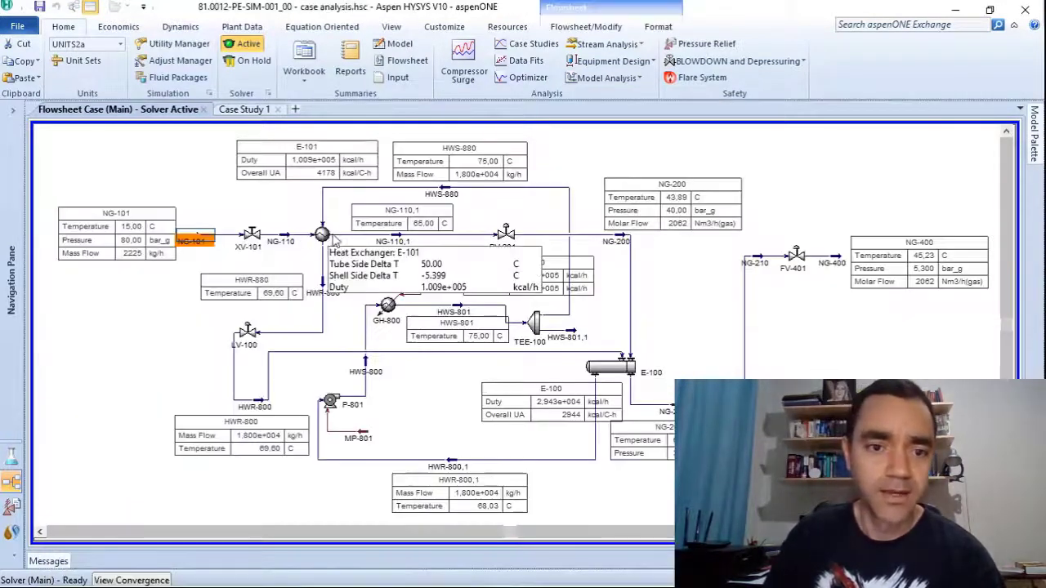
# Open heat exchanger E-101 and examine the conditions and properties of its connected streams.
pyautogui.click(323, 236)
pyautogui.doubleClick(322, 236)
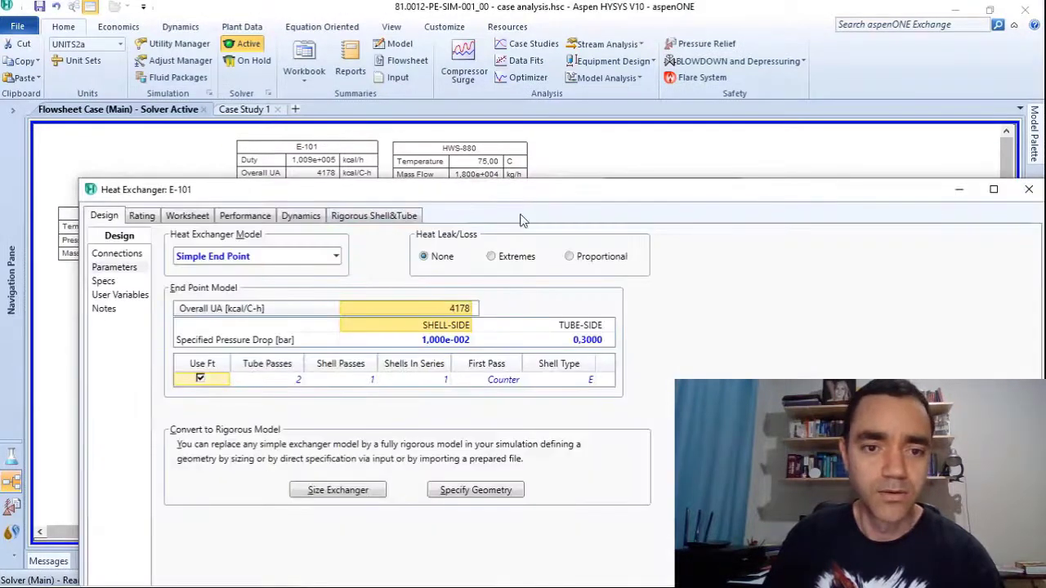
pyautogui.moveTo(511, 185); pyautogui.dragTo(470, 67)
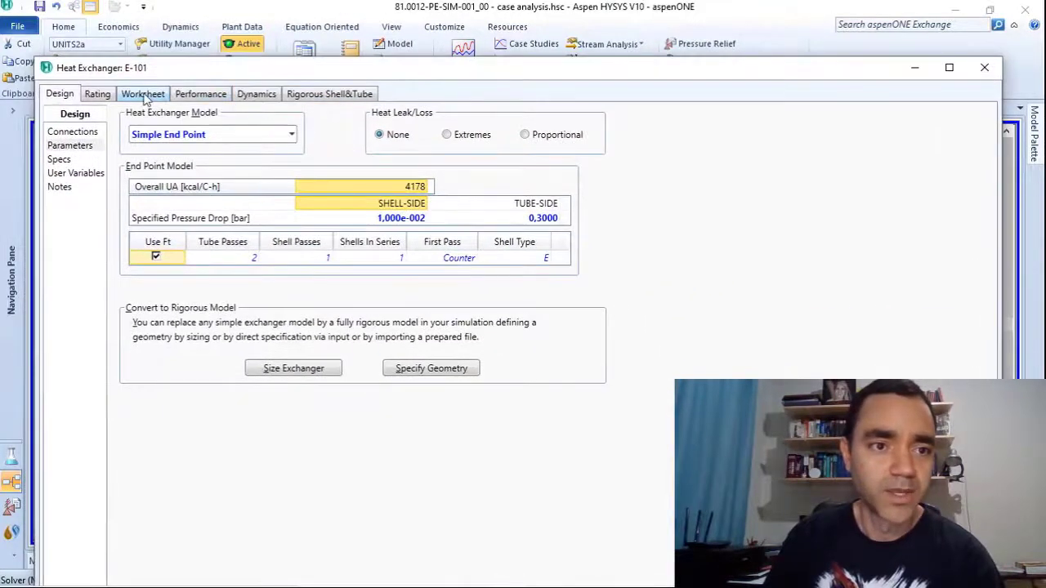
pyautogui.click(146, 95)
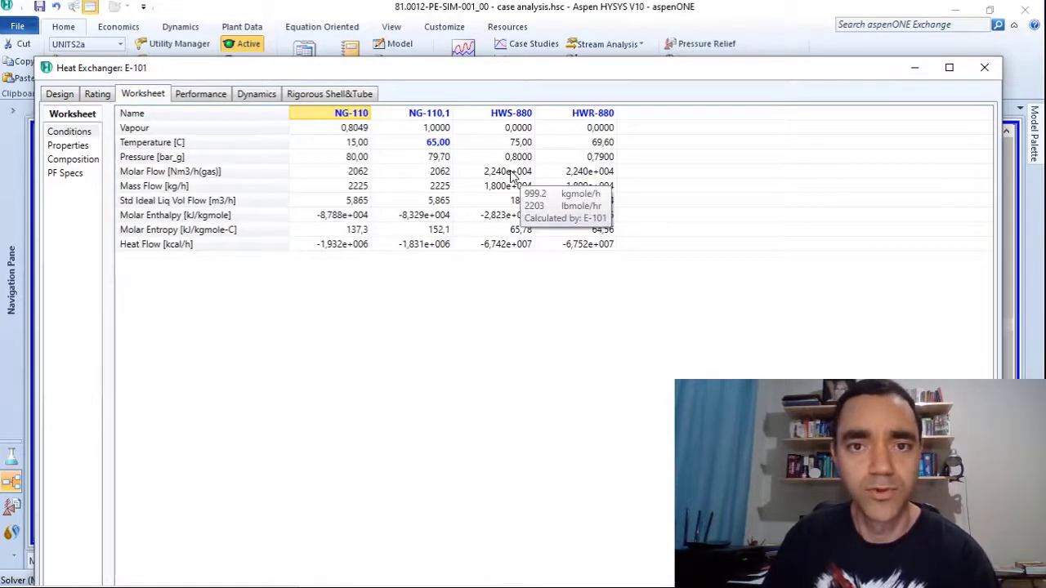
pyautogui.click(71, 147)
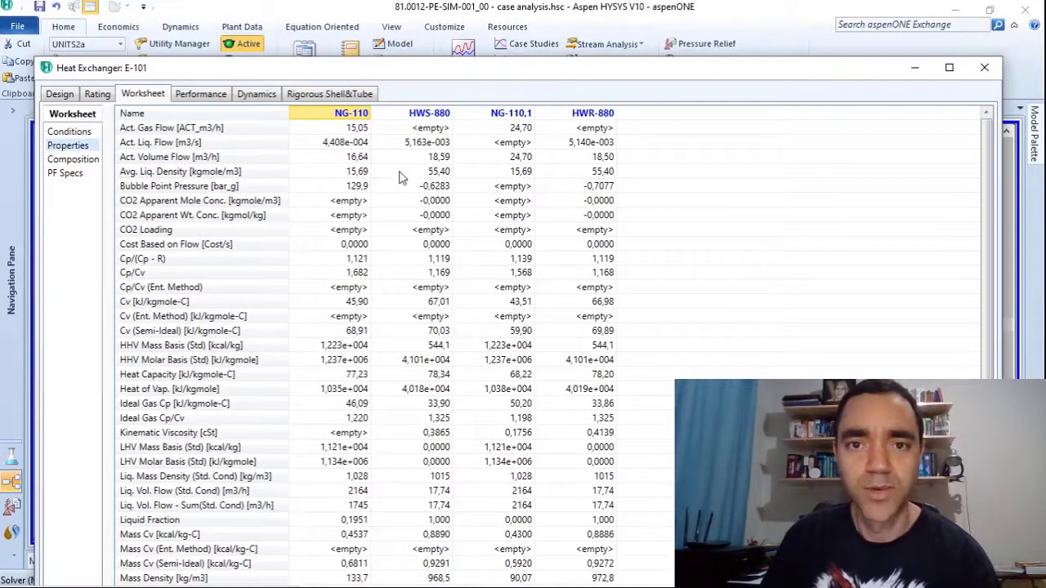